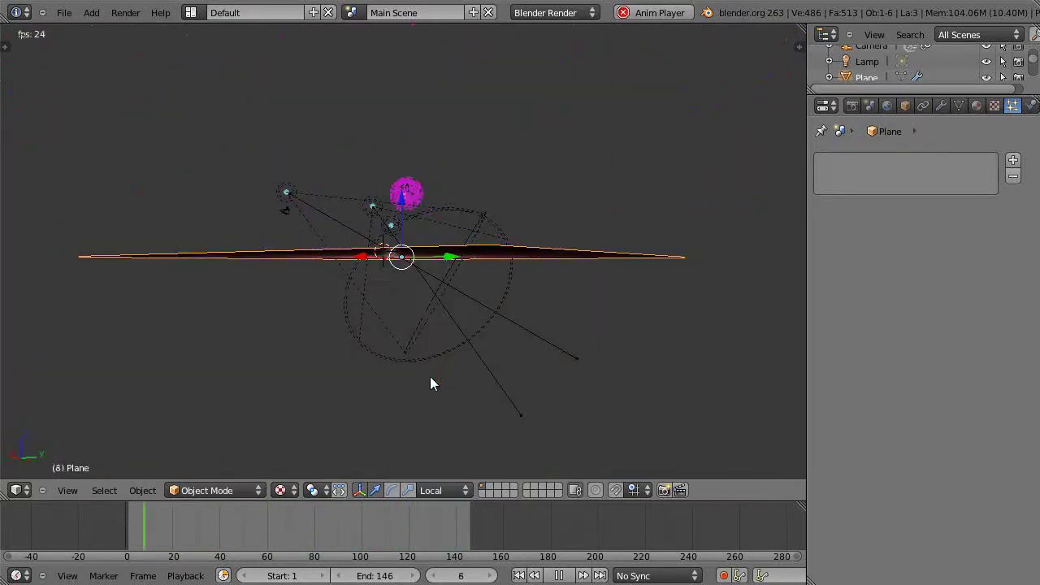
Select the particle plane, starting and cancelling a scale so its size is unchanged
scroll(431, 345, "up", 3)
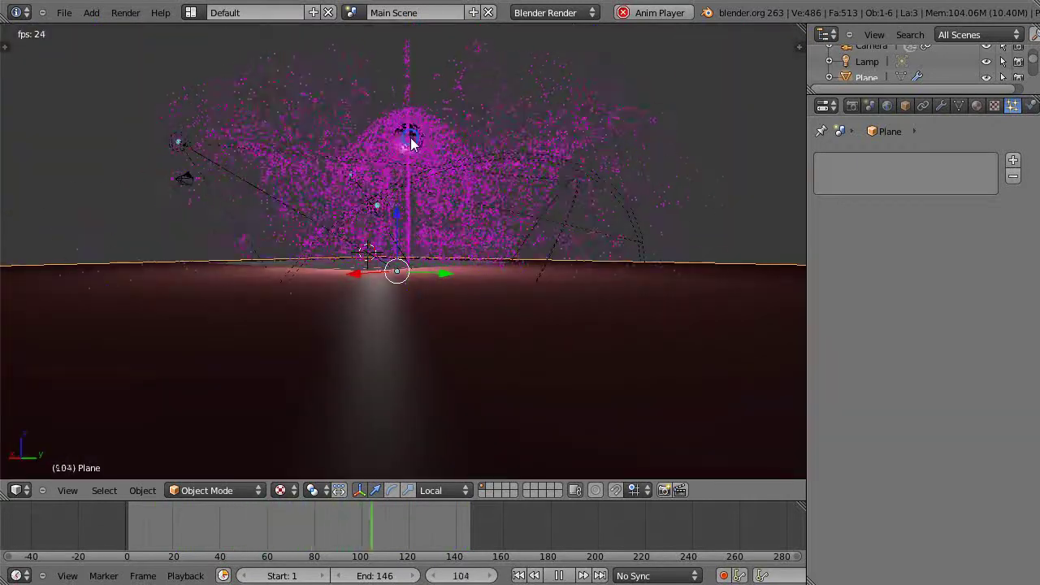
right_click(411, 140)
scroll(452, 279, "down", 5)
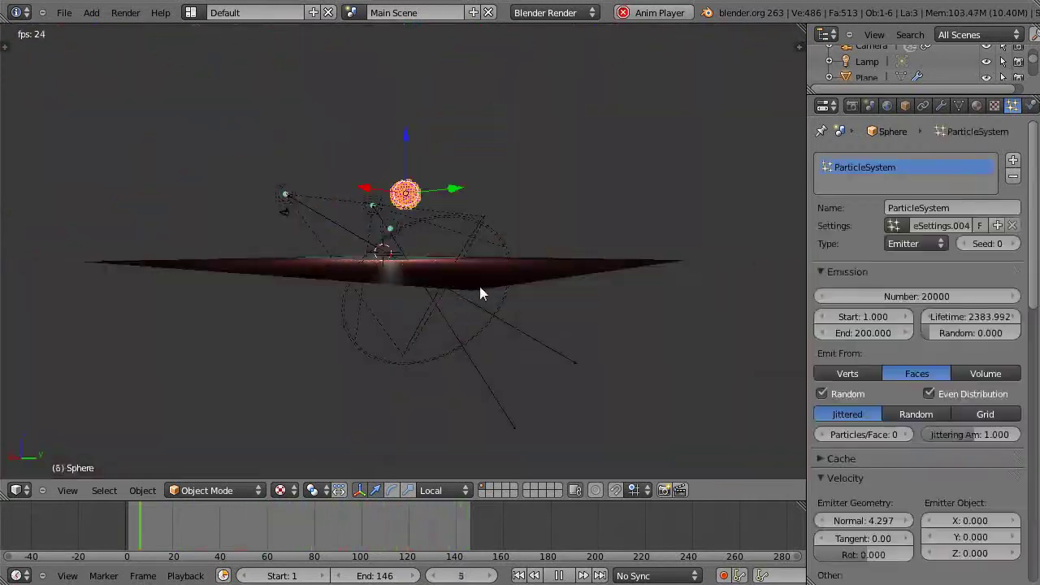
right_click(479, 288)
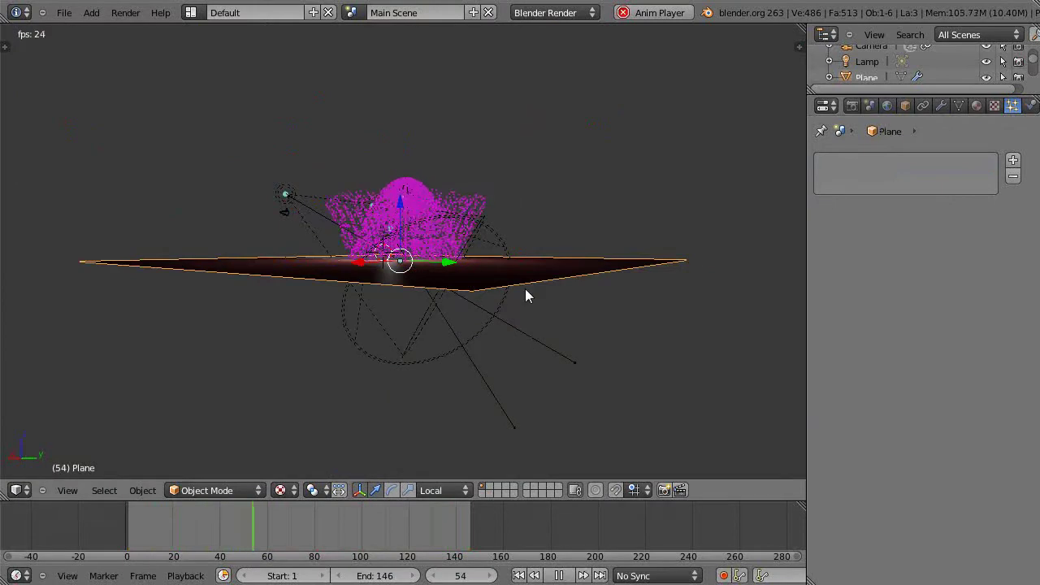
middle_click_drag(527, 295, 527, 304)
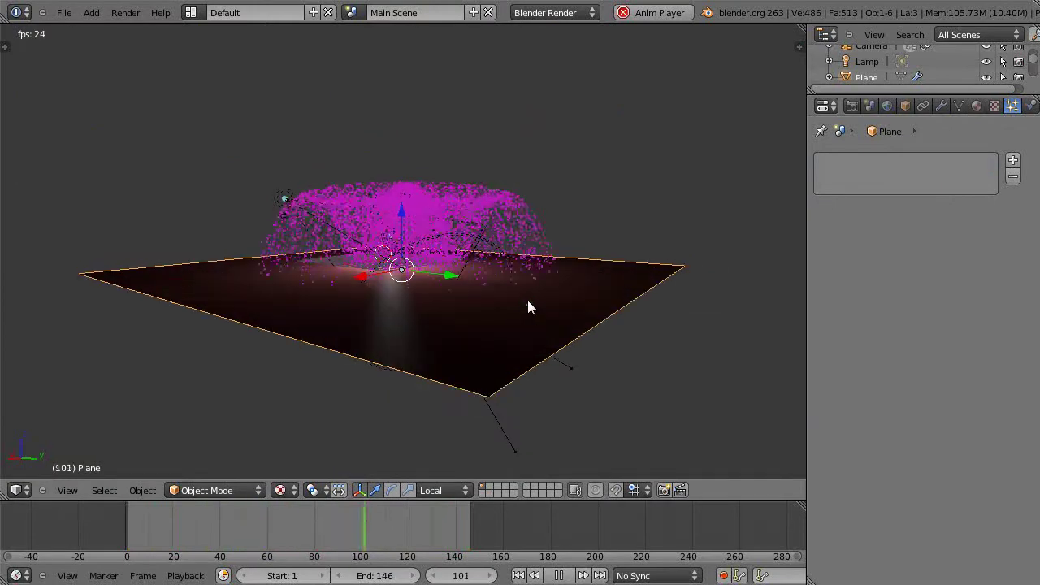
key("s")
right_click(588, 330)
Orbit between edge-on and top-down views of the plane, then reselect it
middle_click_drag(557, 329, 528, 323)
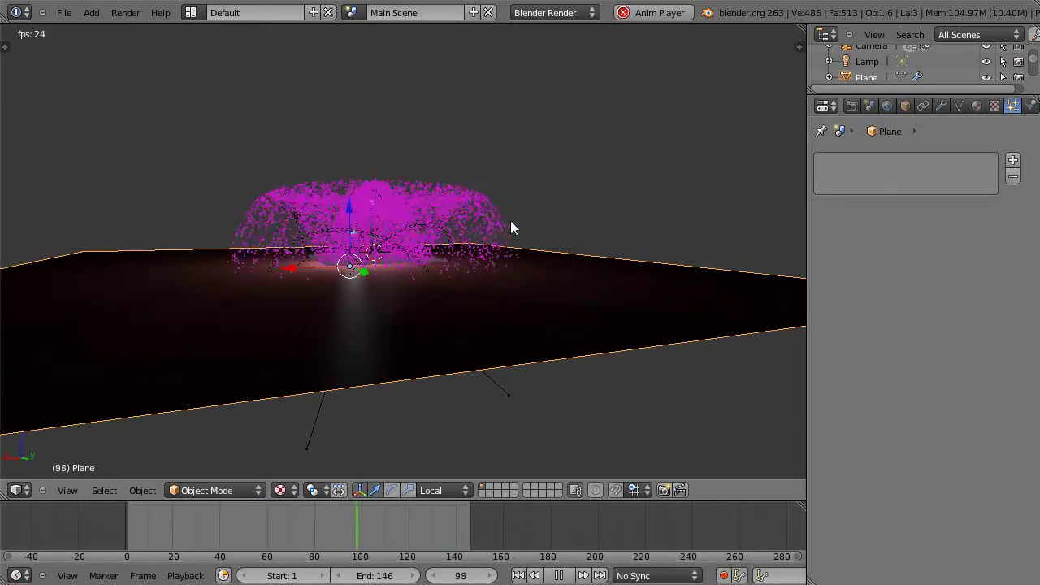
middle_click_drag(508, 276, 567, 252)
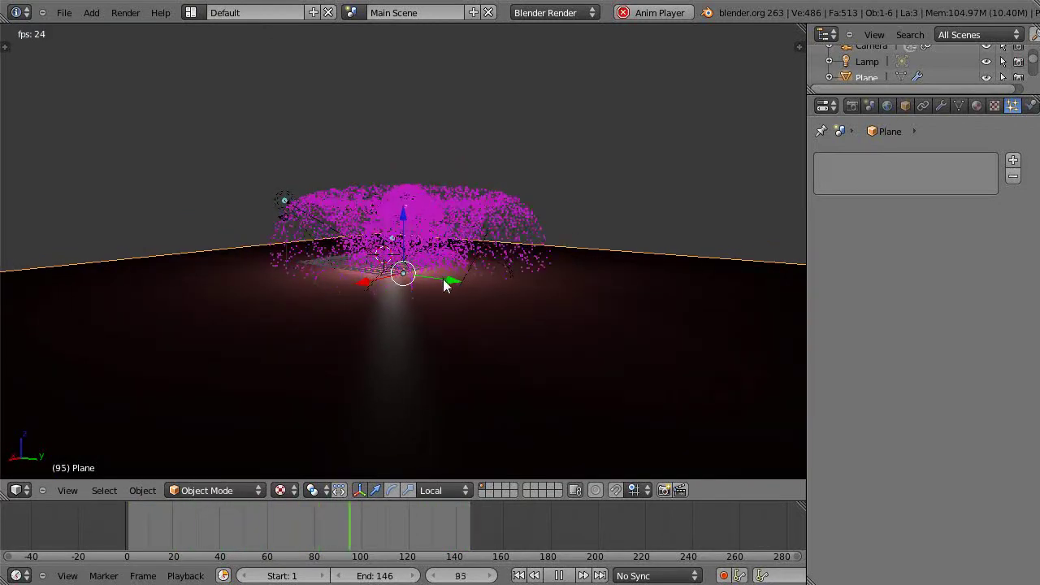
middle_click_drag(450, 251, 483, 303)
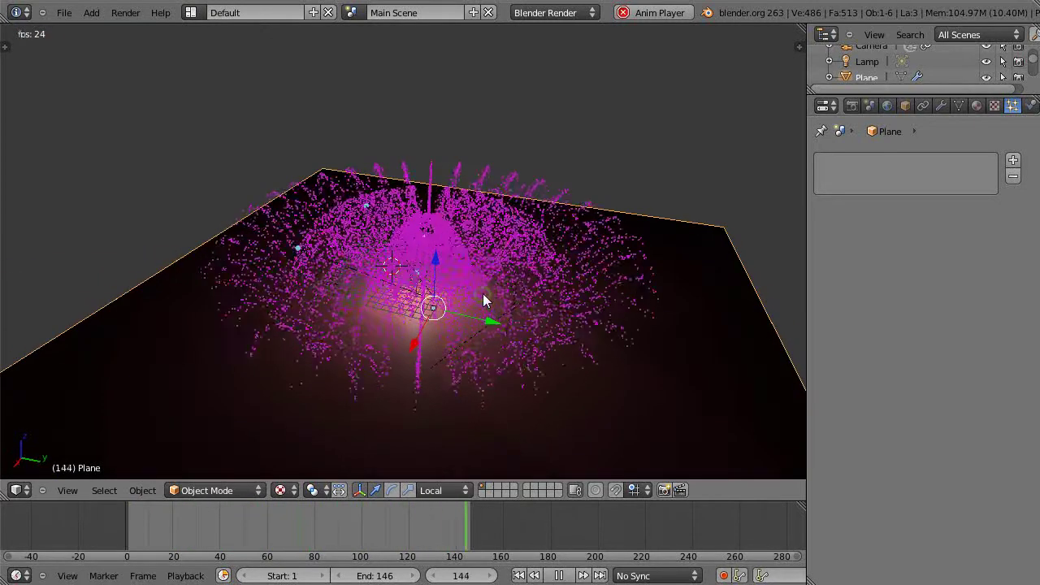
mouse_move(559, 307)
middle_mouse_down()
mouse_move(541, 314)
mouse_move(545, 269)
mouse_move(550, 281)
mouse_move(568, 278)
mouse_move(555, 281)
mouse_move(558, 306)
mouse_move(544, 323)
mouse_move(504, 328)
mouse_move(553, 357)
mouse_move(561, 327)
middle_mouse_up()
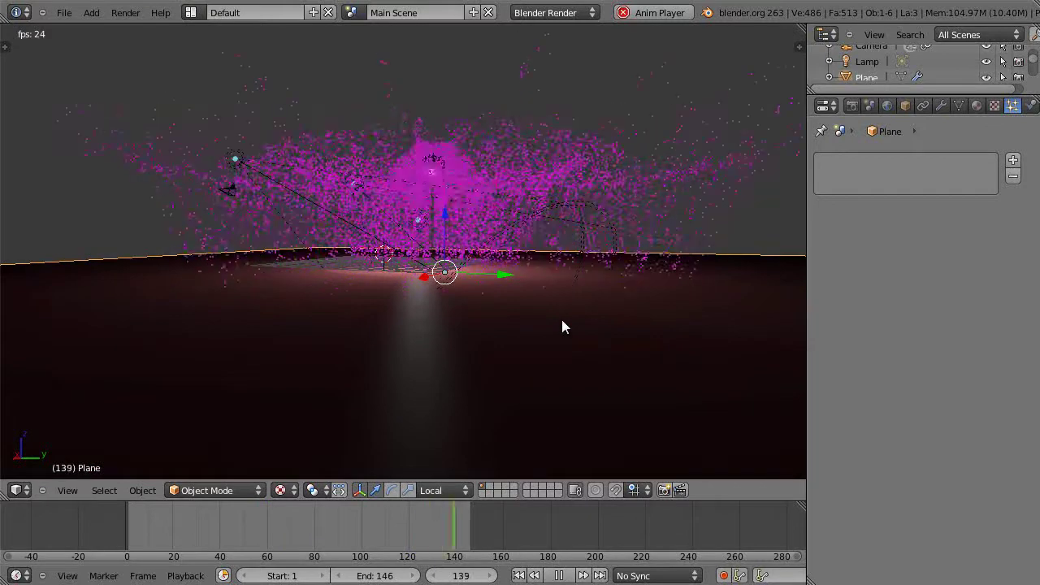
middle_click_drag(562, 318, 545, 364)
right_click(534, 320)
right_click(534, 364)
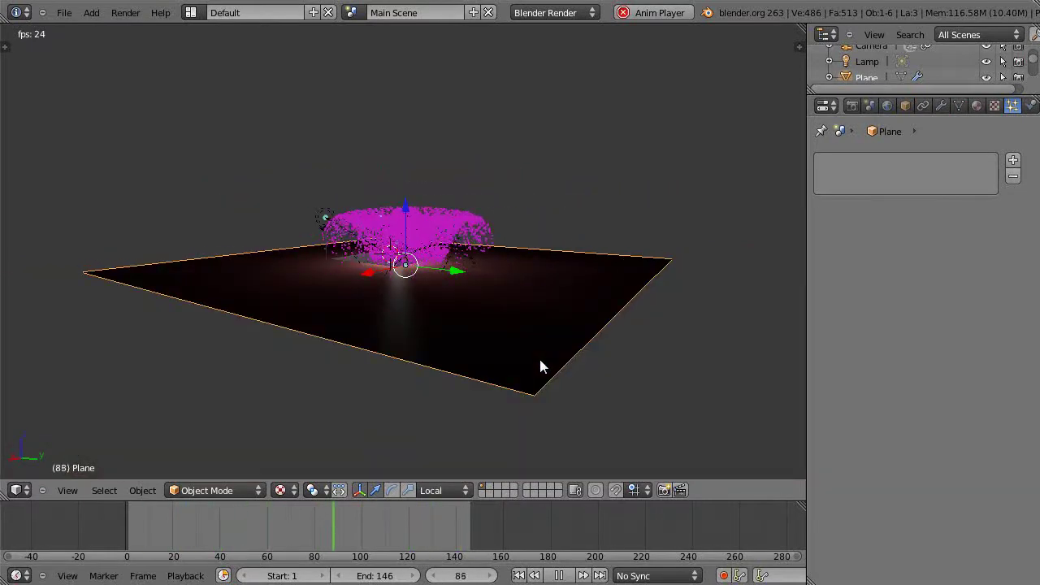
Duplicate the plane and lift the copy high above the original along Z
key("shift+d")
right_click(540, 361)
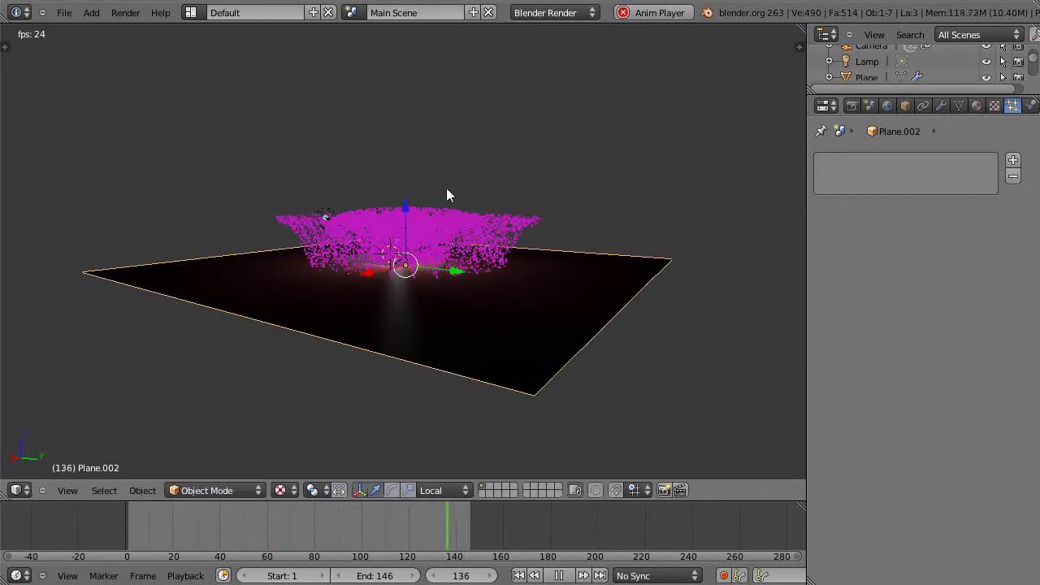
scroll(446, 218, "down", 2)
left_click_drag(408, 204, 457, 26)
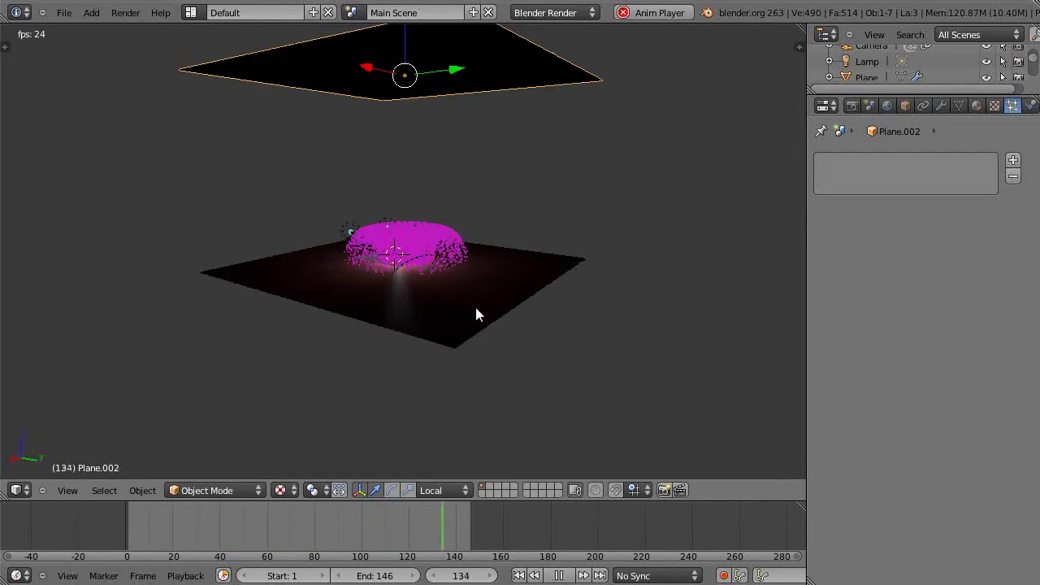
Select the raised copy and make its Object & Data & Materials+Tex single-user
right_click(476, 311)
right_click(481, 56)
key("Escape")
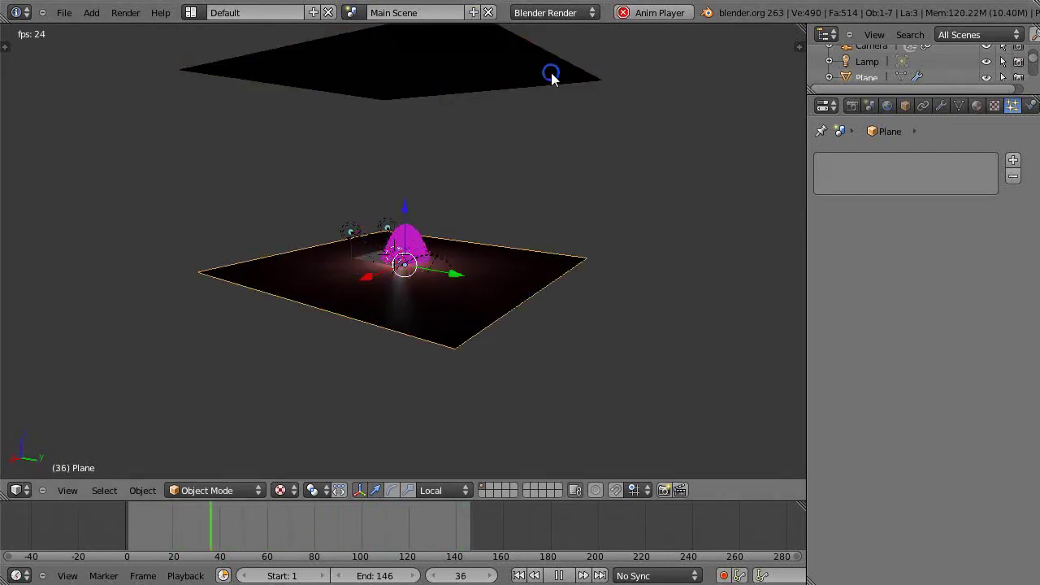
middle_click_drag(531, 75, 496, 120)
right_click(497, 121)
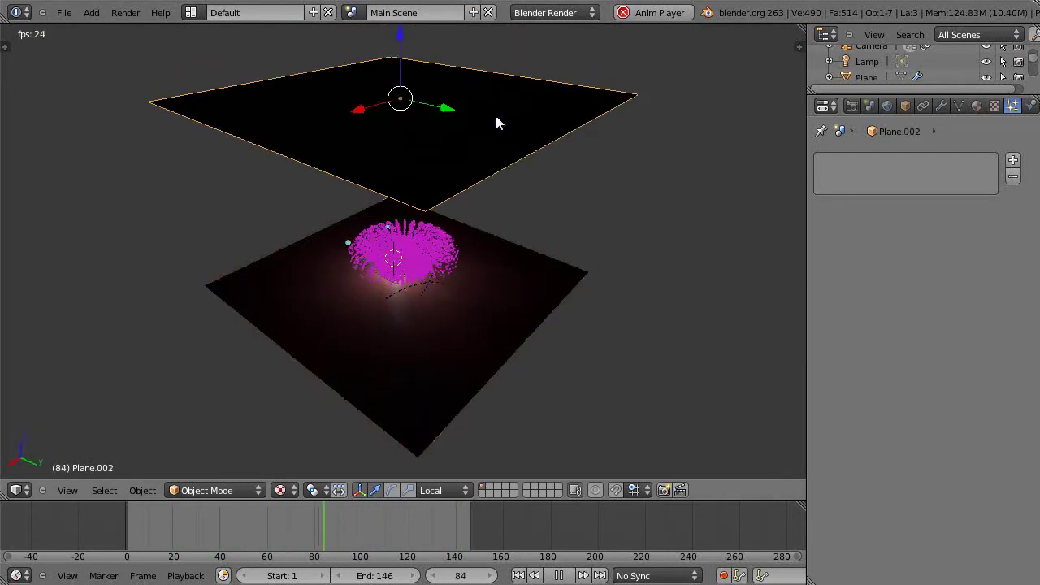
key("u")
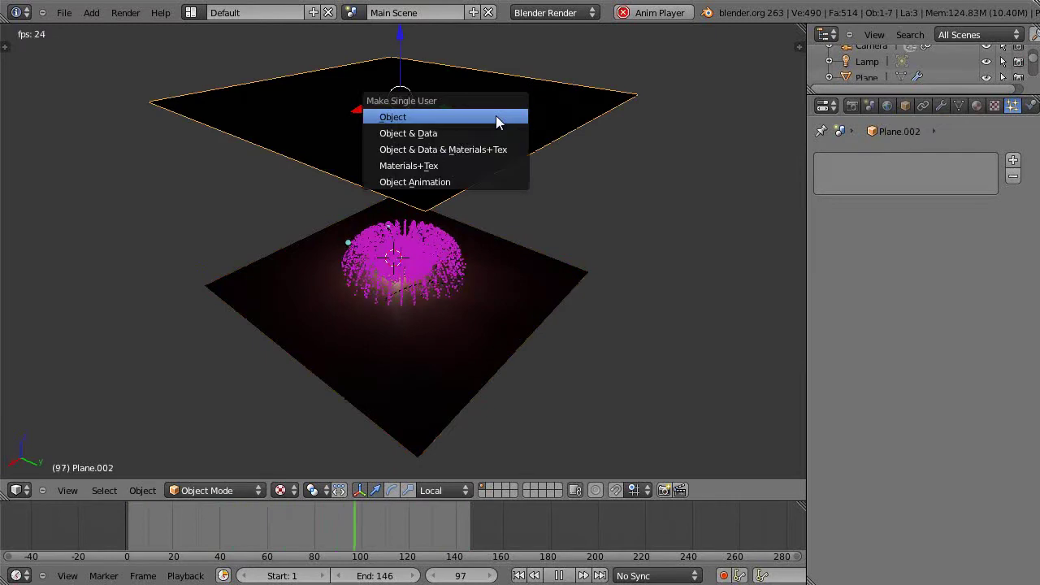
left_click(472, 150)
middle_click_drag(470, 195, 493, 234)
Select the lower plane, enter Edit Mode and subdivide it four times to 256 faces
right_click(464, 267)
scroll(467, 281, "up", 8)
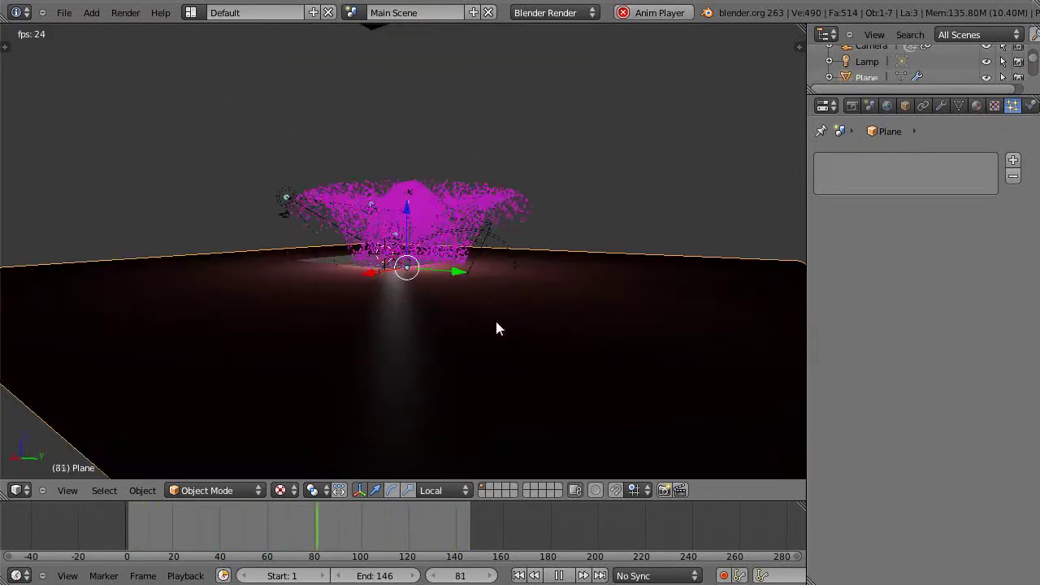
key("Tab")
key("w")
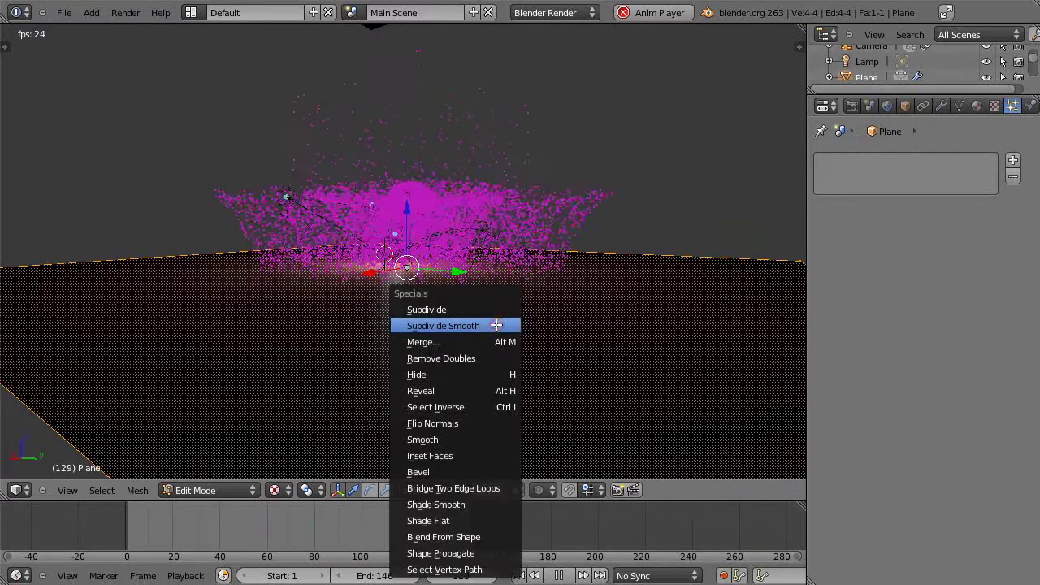
left_click(453, 306)
key("w")
left_click(453, 306)
key("w")
left_click(453, 306)
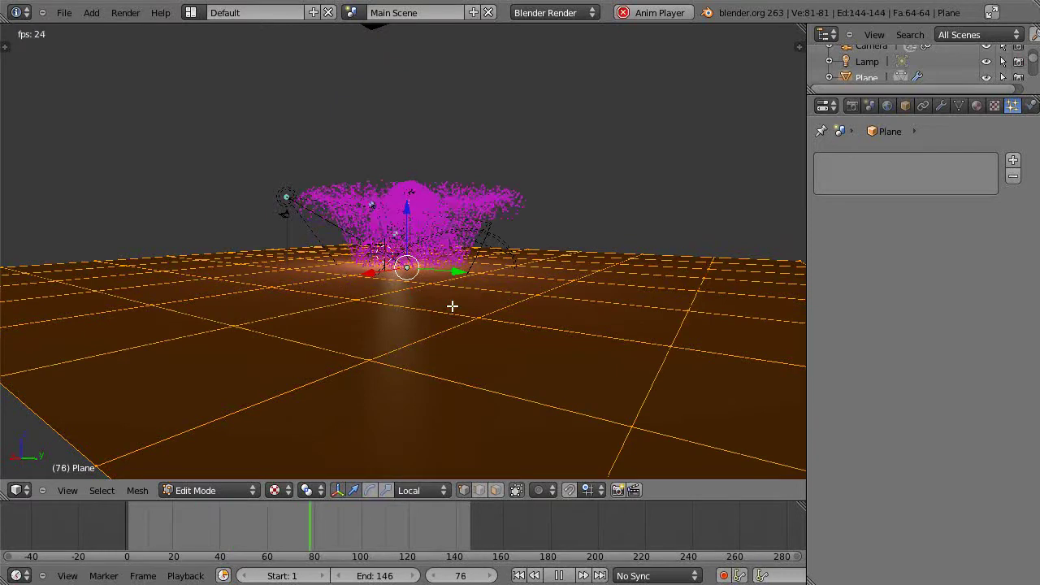
key("w")
left_click(453, 307)
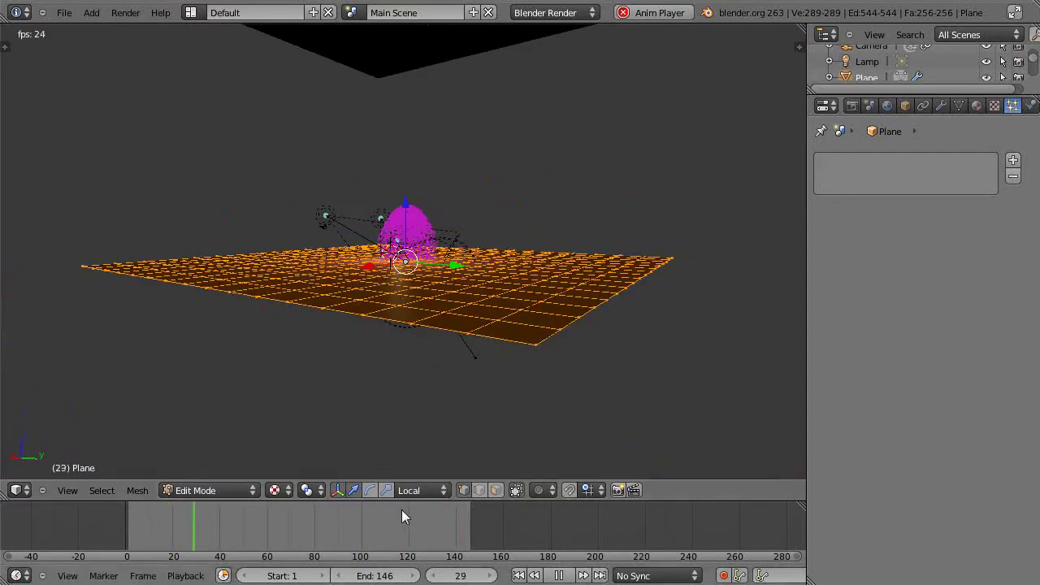
Select the front and right border edge loops, then enable proportional editing with Smooth falloff
right_click(339, 313, "alt")
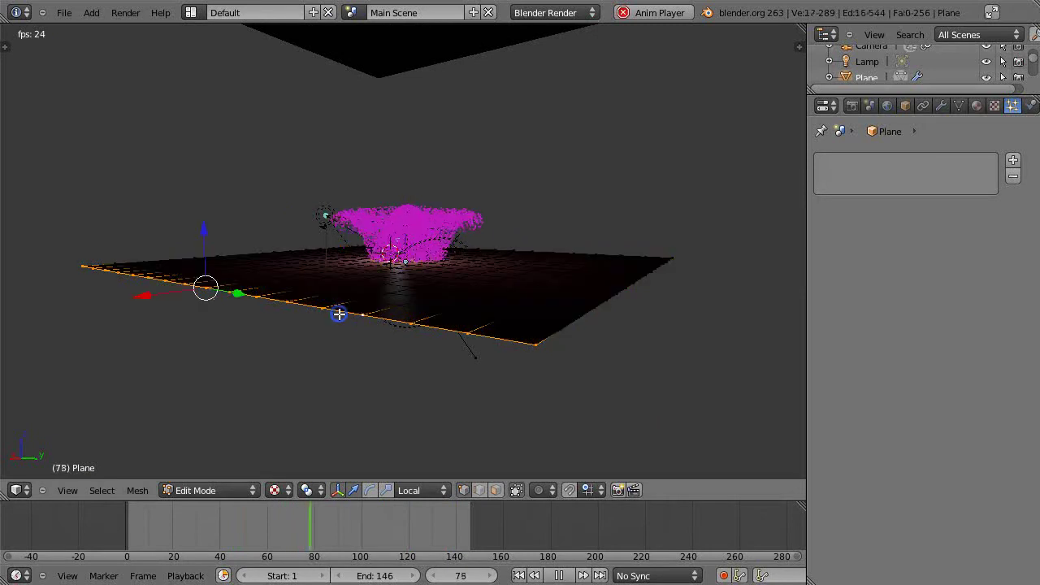
right_click(600, 309, "alt+shift")
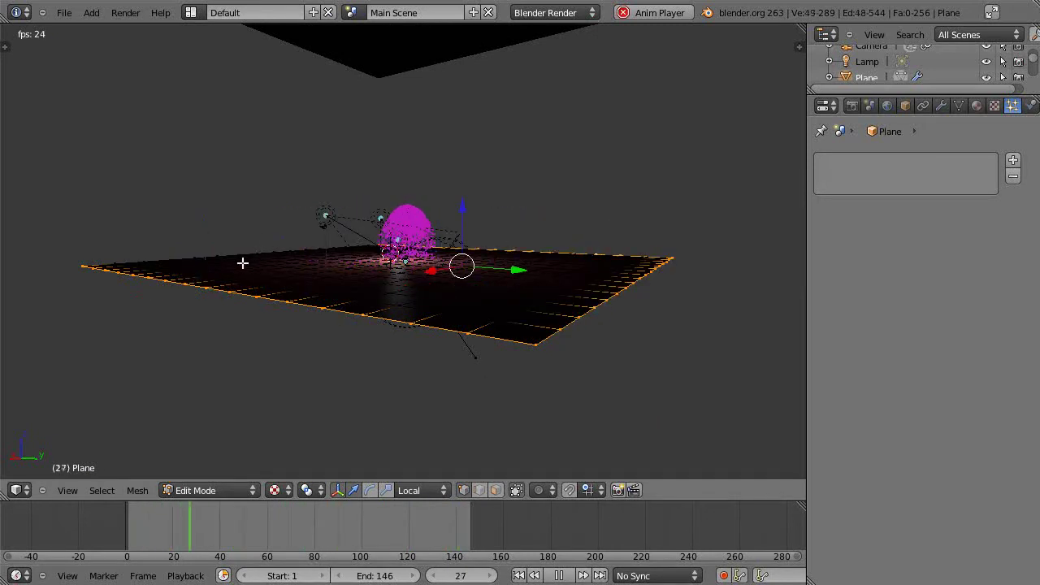
left_click(542, 489)
left_click(544, 456)
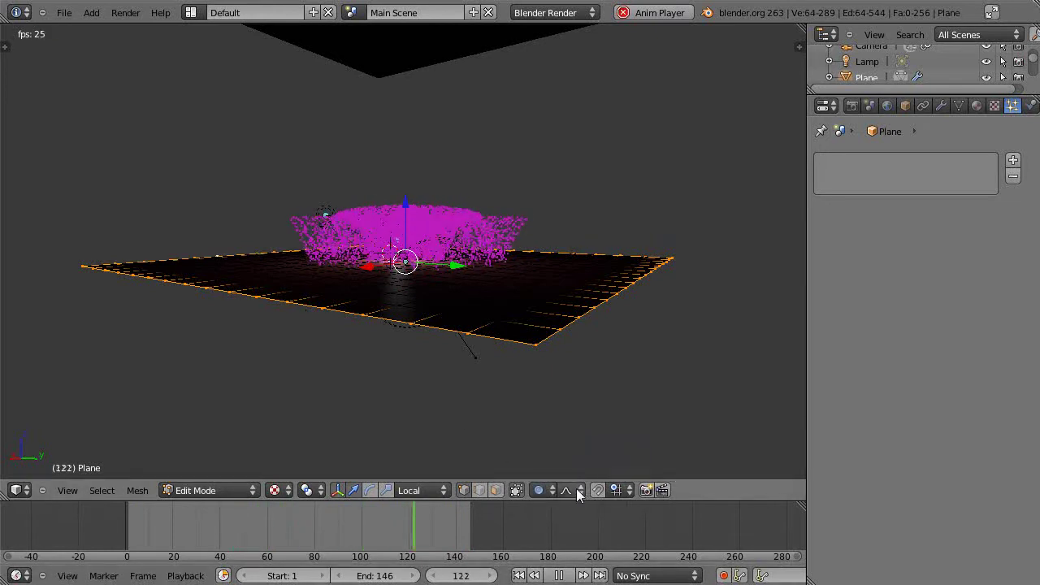
left_click(567, 490)
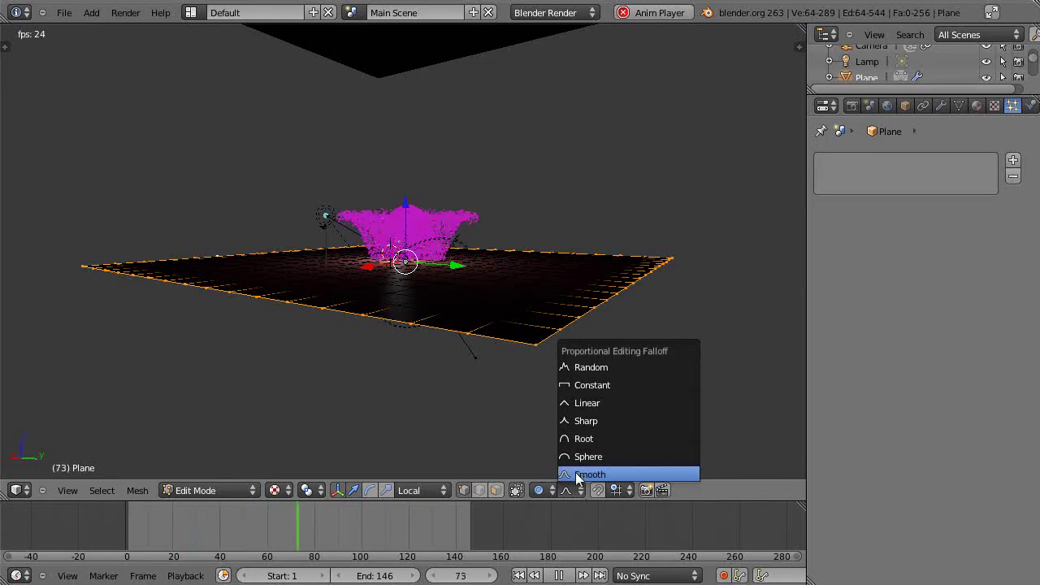
left_click(585, 475)
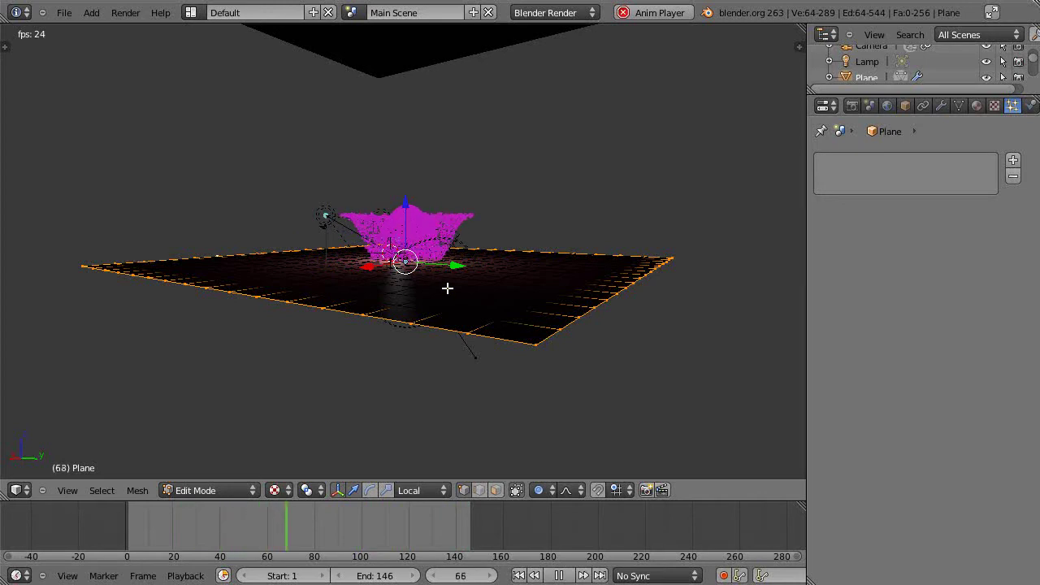
Lower the selected border edges along Z with a large proportional radius, leaving a raised central mound
key("g")
key("z")
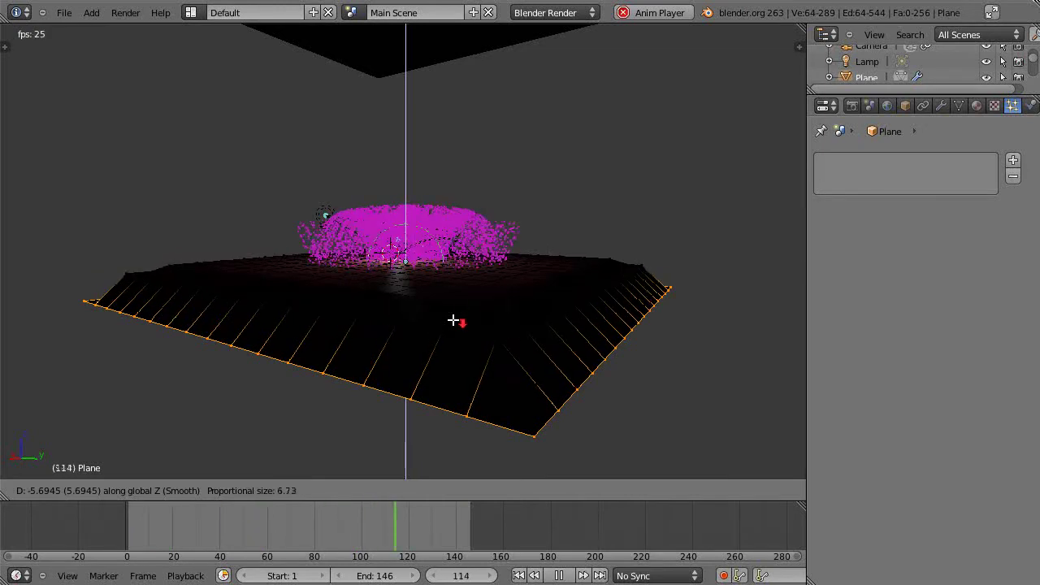
scroll(453, 323, "down", 11)
scroll(453, 329, "down", 11)
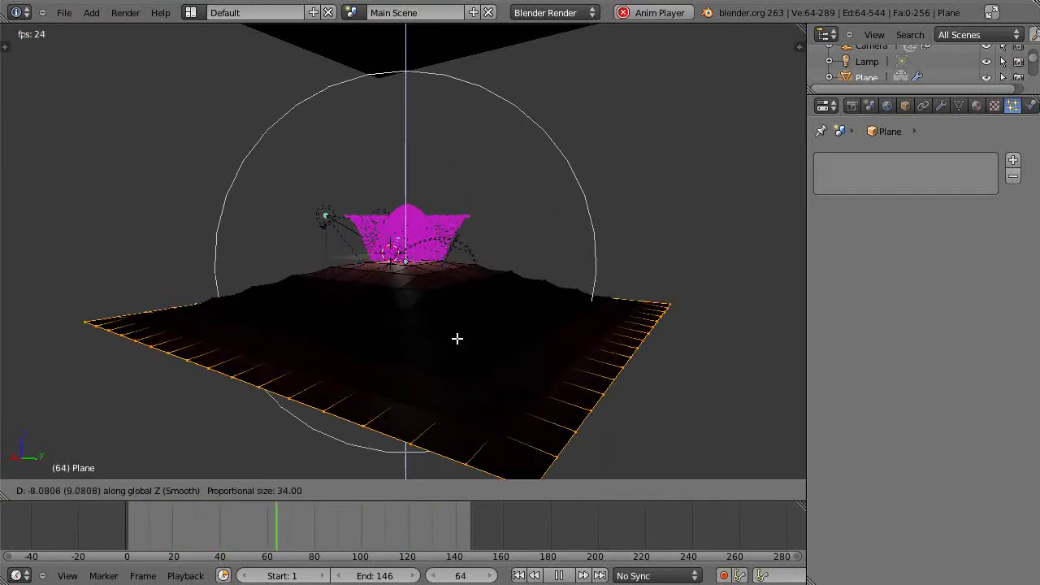
scroll(458, 340, "down", 1)
scroll(459, 345, "down", 2)
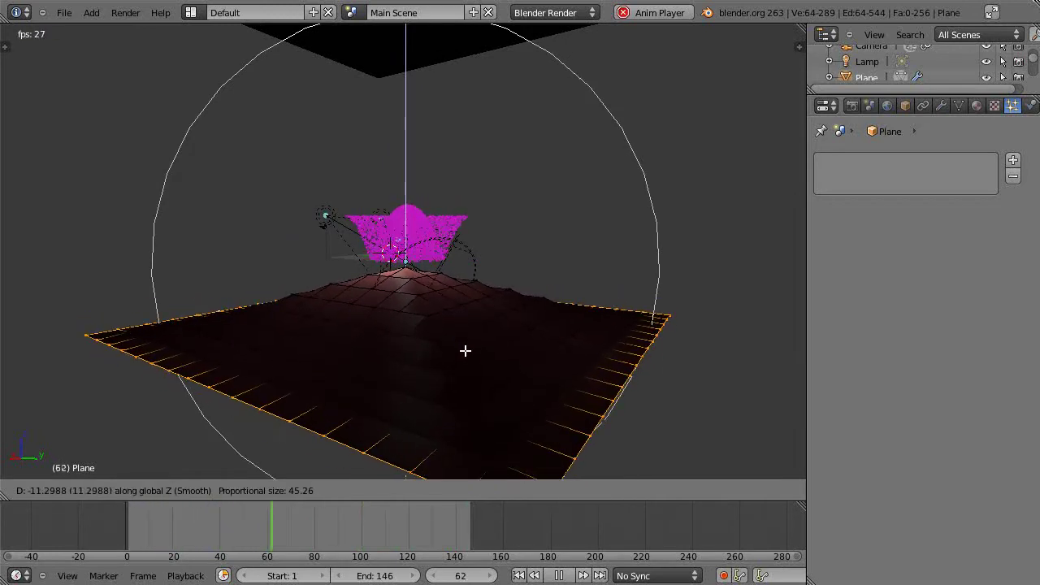
left_click(464, 350)
middle_click_drag(464, 350, 434, 352)
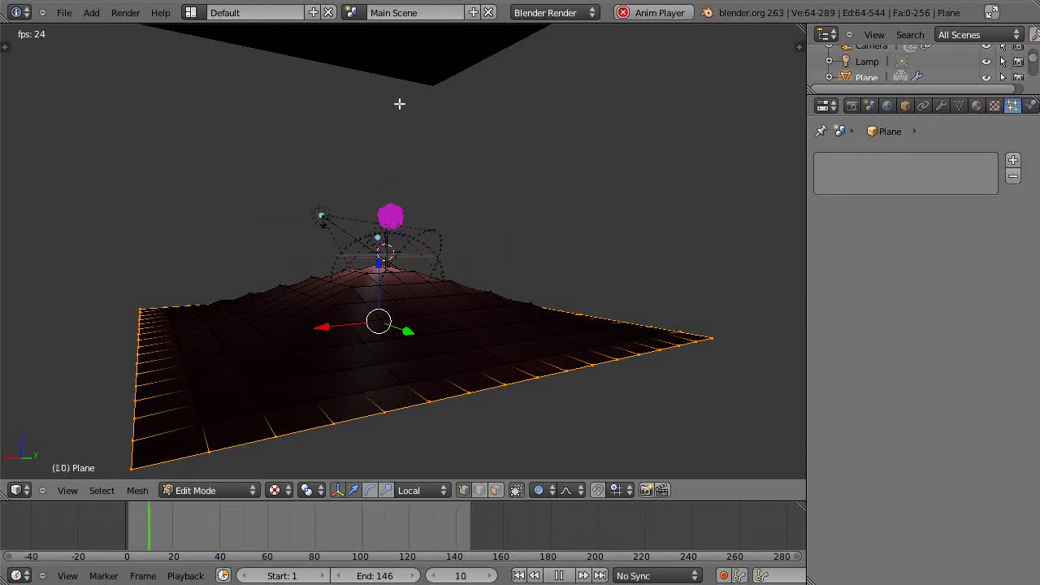
middle_click_drag(409, 115, 412, 207)
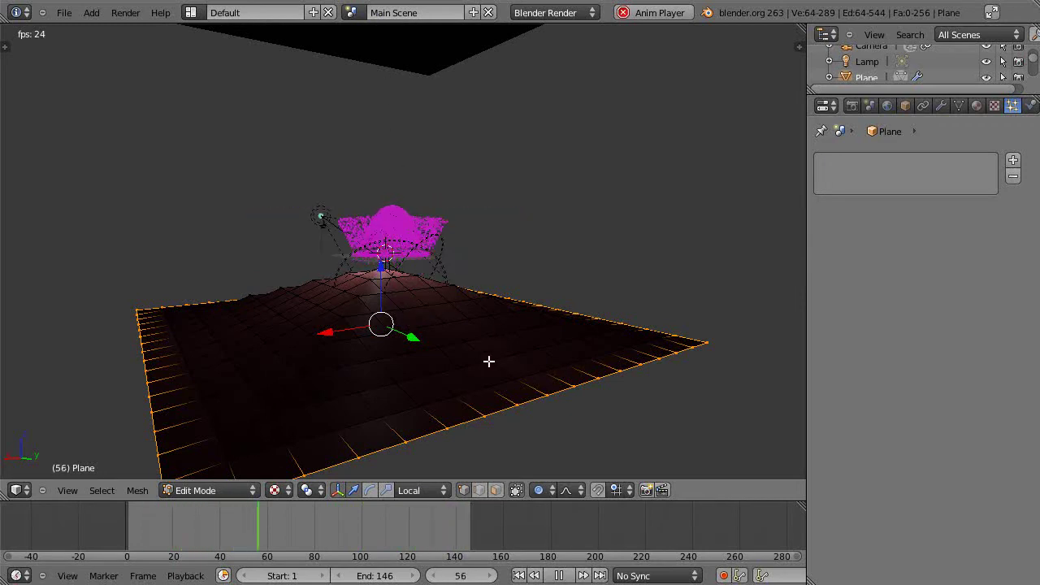
Return to Object Mode and watch the magenta particles spill down the mound's slopes
key("Tab")
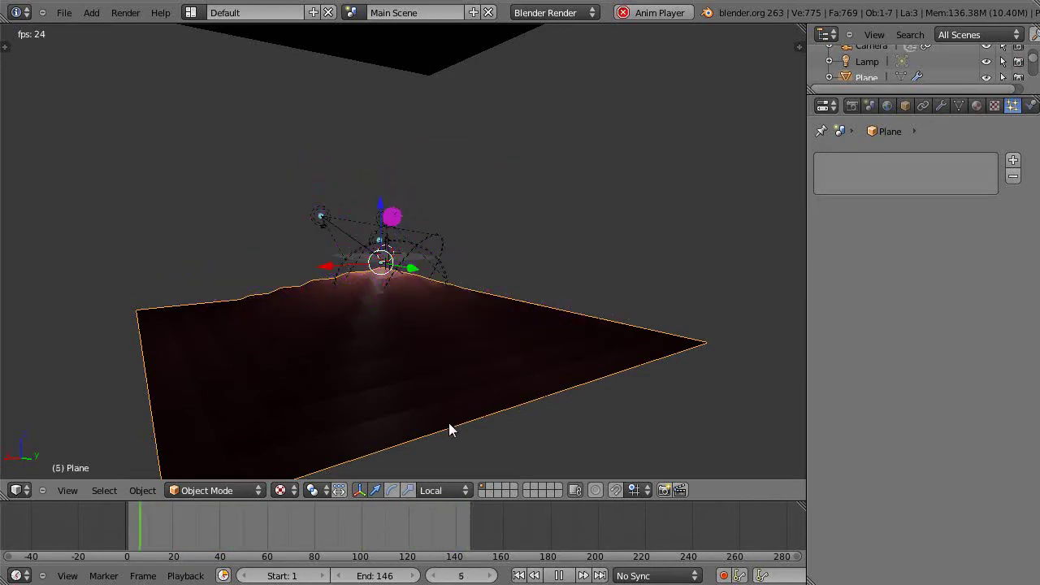
middle_click_drag(449, 422, 399, 411)
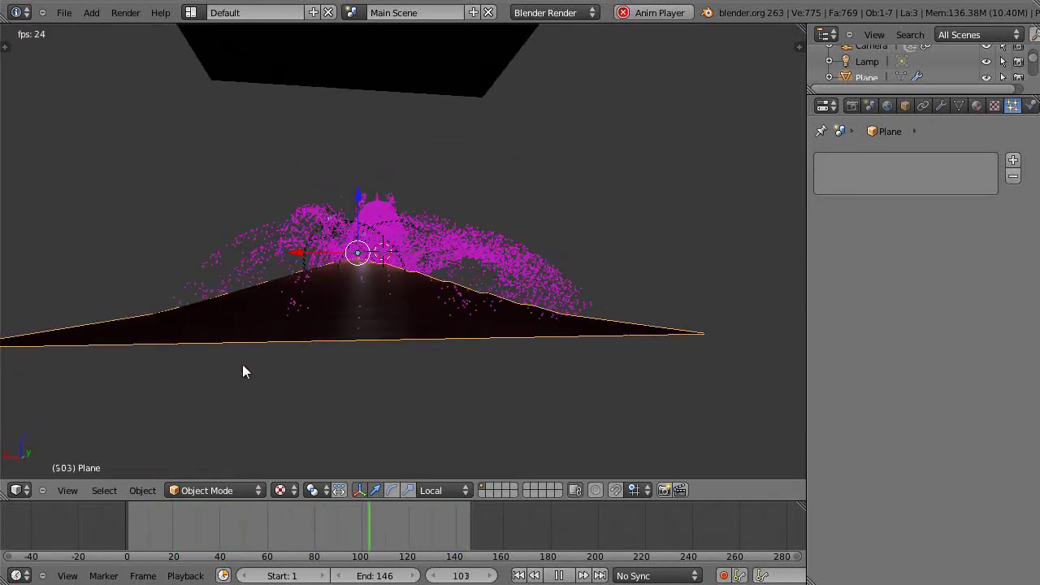
mouse_move(329, 338)
middle_mouse_down()
mouse_move(279, 365)
mouse_move(325, 344)
middle_mouse_up()
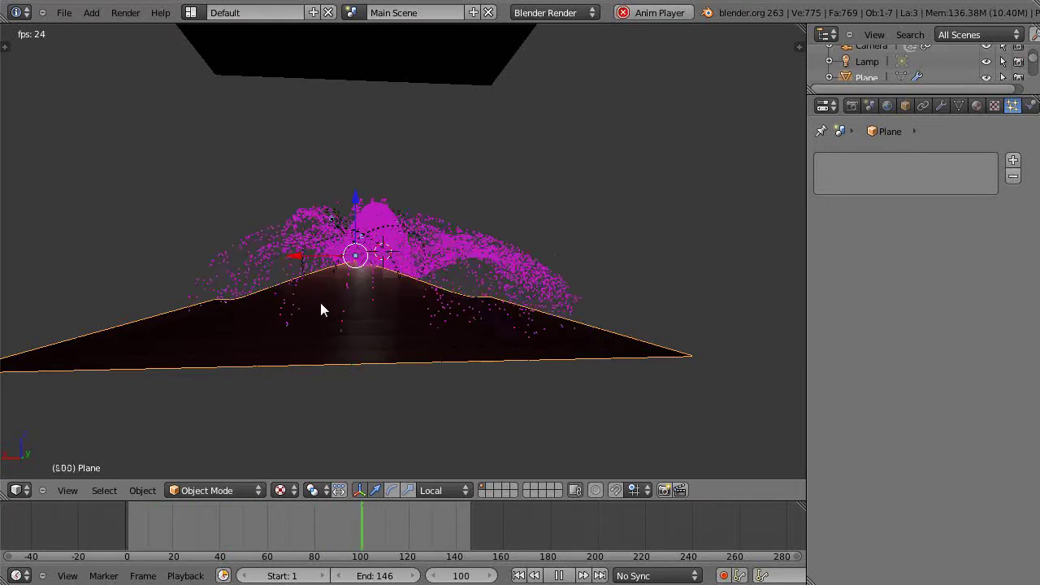
scroll(328, 250, "down", 3)
scroll(333, 254, "up", 6)
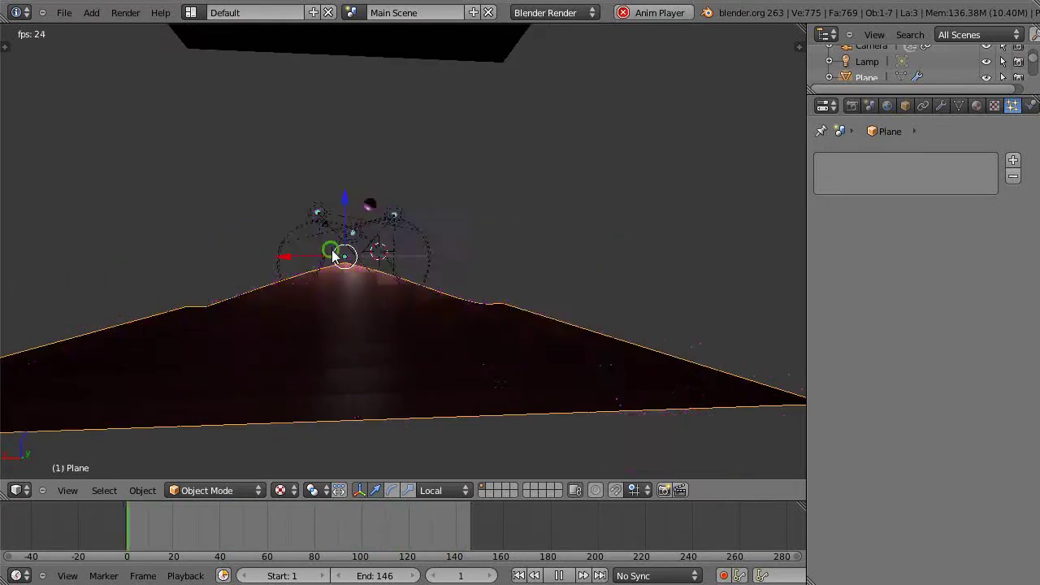
middle_click_drag(333, 255, 352, 227)
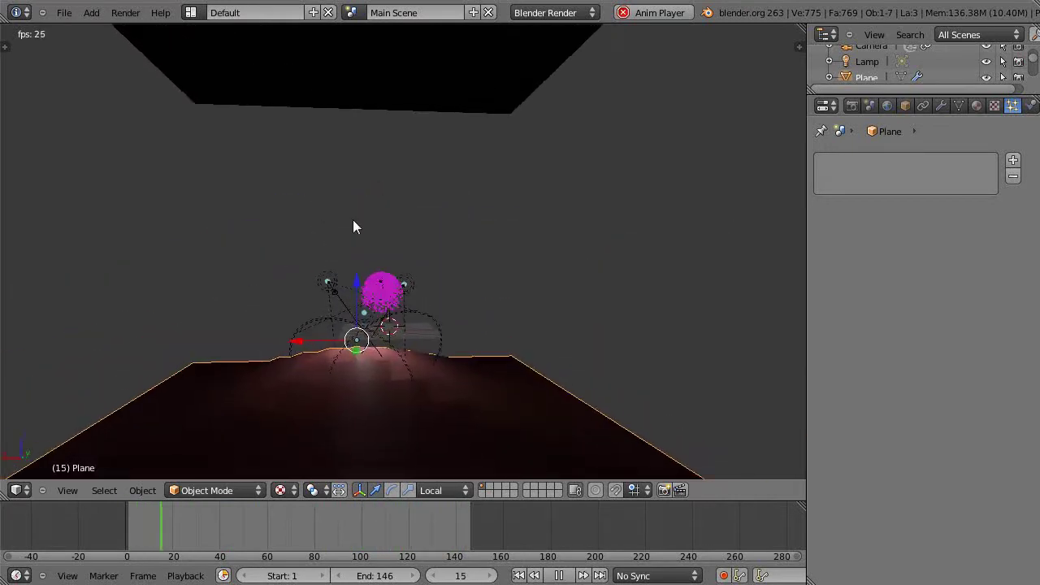
Lower Plane.002 along its local Z in two moves so it sits just above the mound
right_click(354, 111)
middle_click_drag(355, 111, 388, 168)
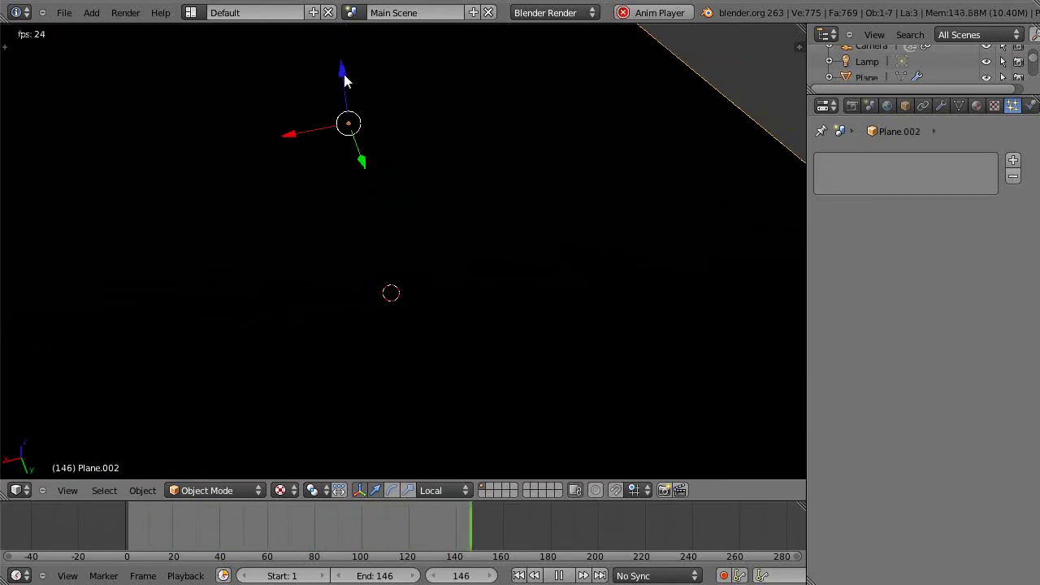
key("g")
key("z")
key("z")
left_click(430, 348)
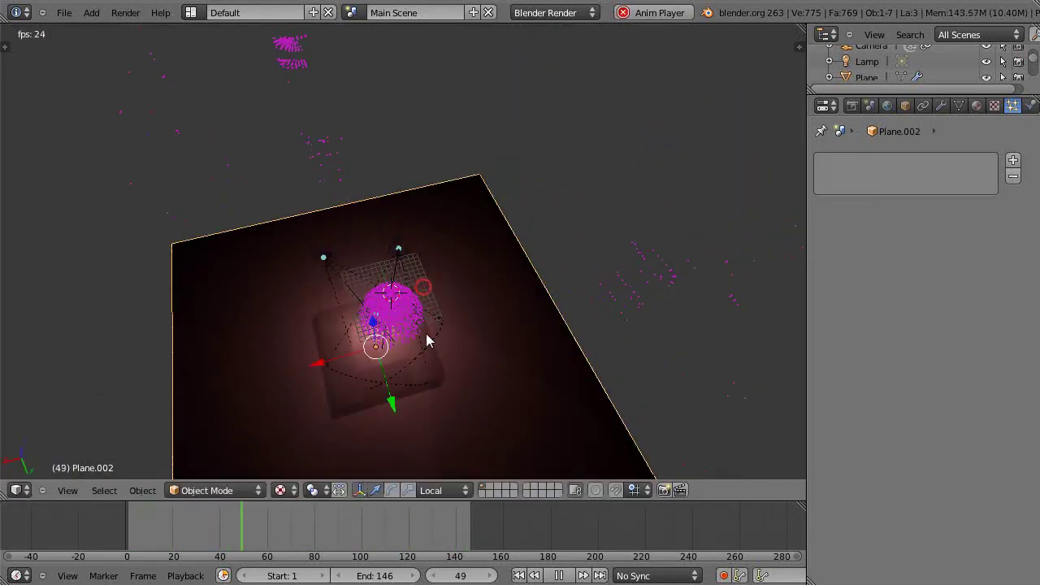
middle_click_drag(429, 348, 434, 228)
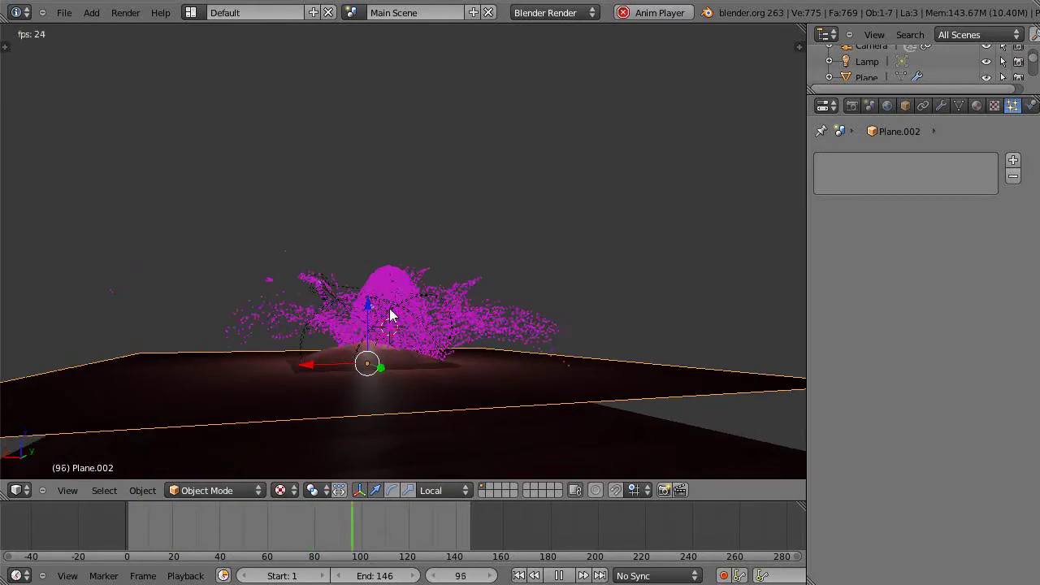
key("g")
key("z")
key("z")
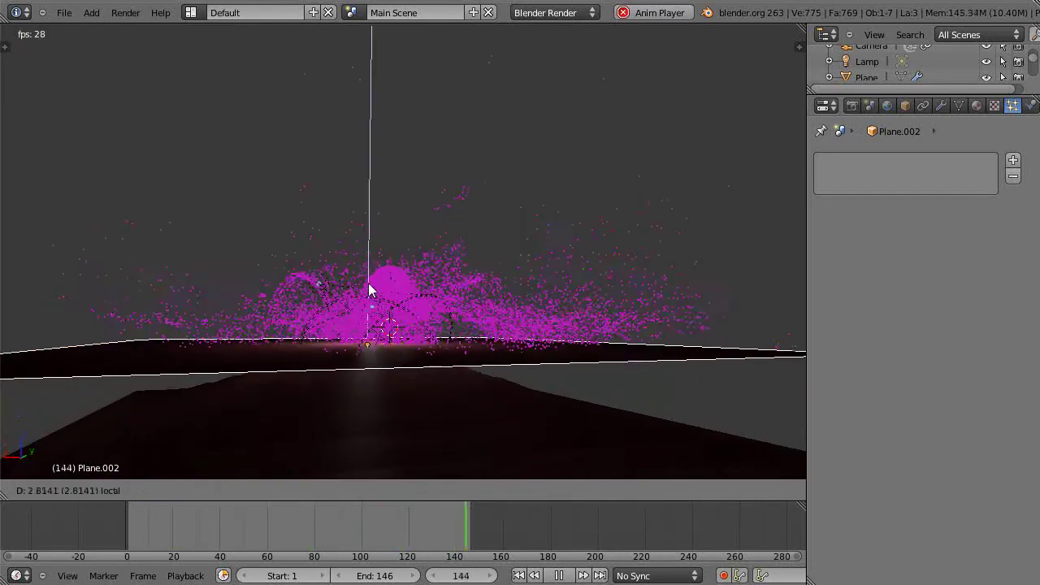
left_click(372, 307)
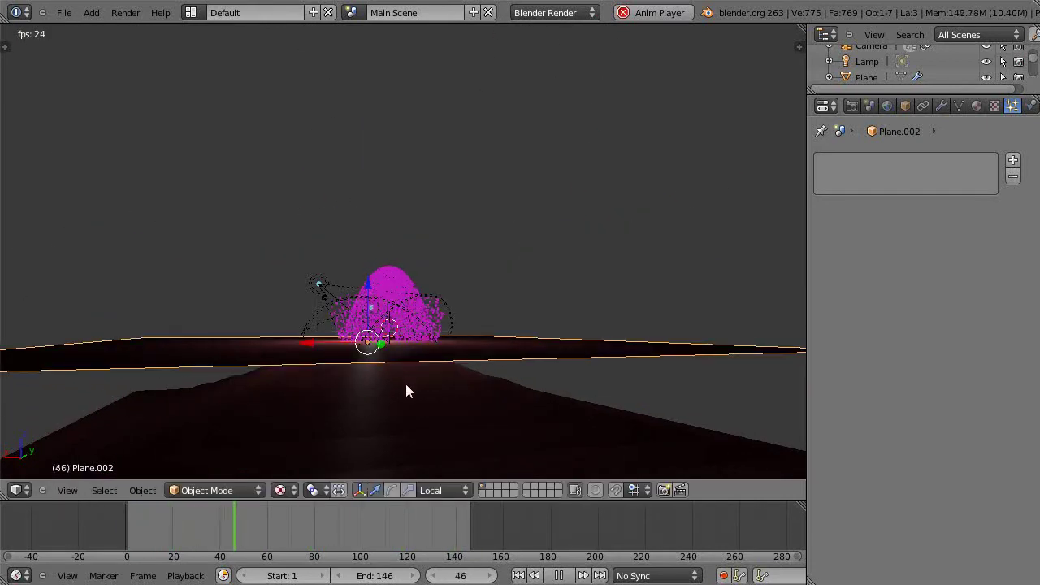
middle_click_drag(406, 389, 381, 409)
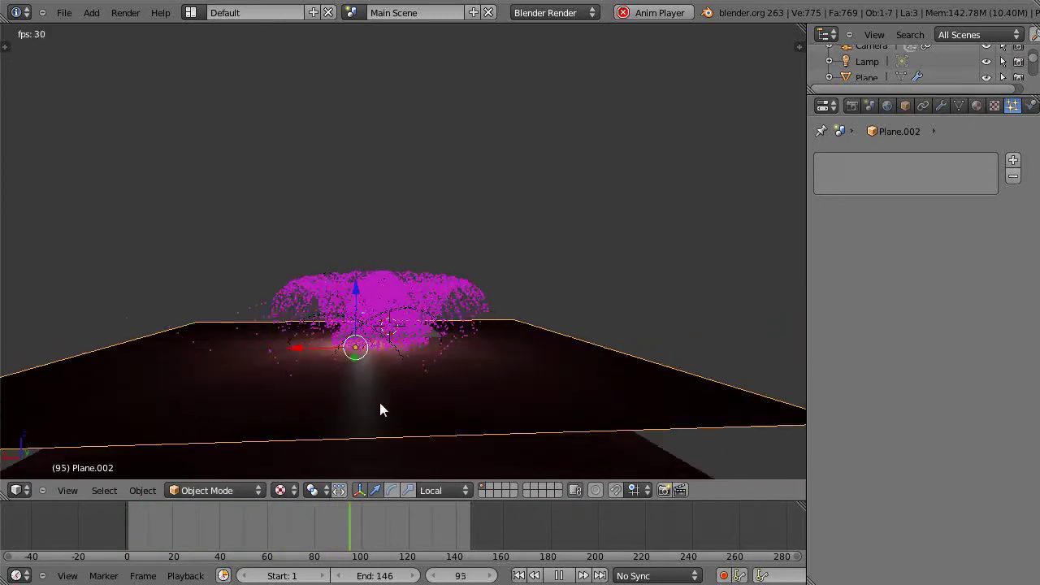
Remove Collision from Plane.002 in the Physics tab and scale it up to about 1.413
left_click(1030, 105)
left_click(876, 199)
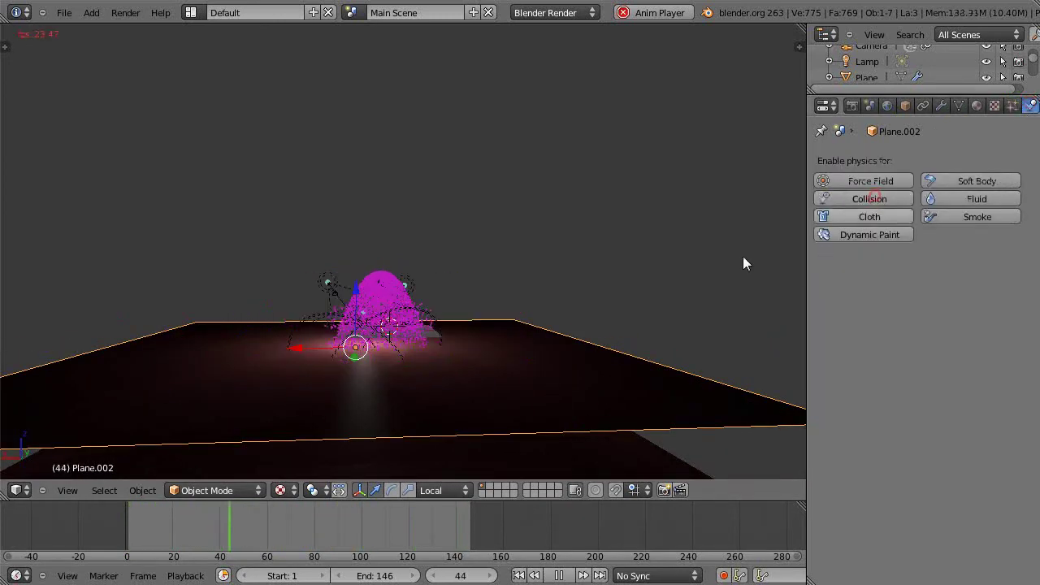
middle_click_drag(617, 308, 581, 376)
key("s")
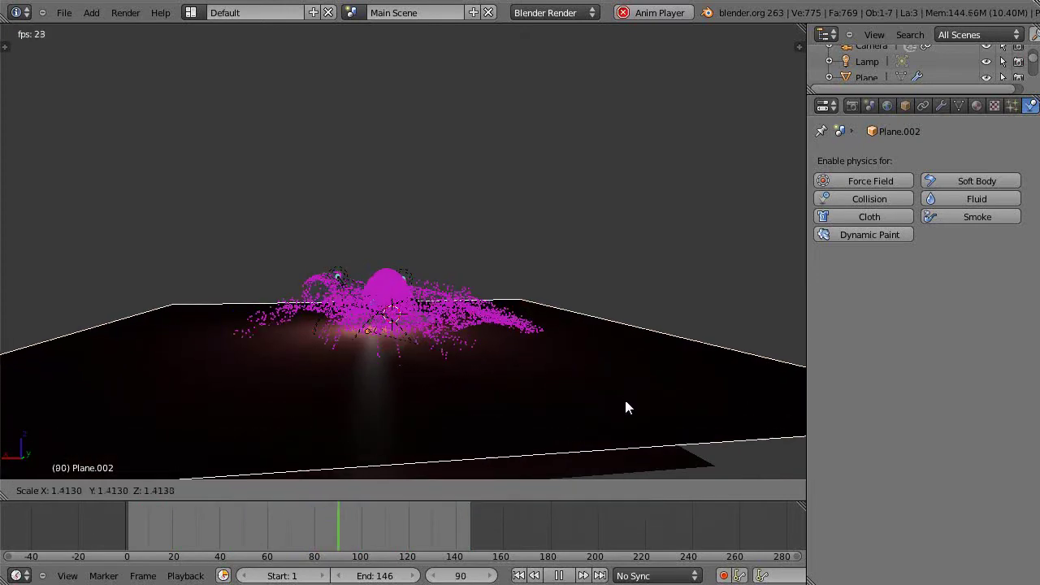
left_click(703, 433)
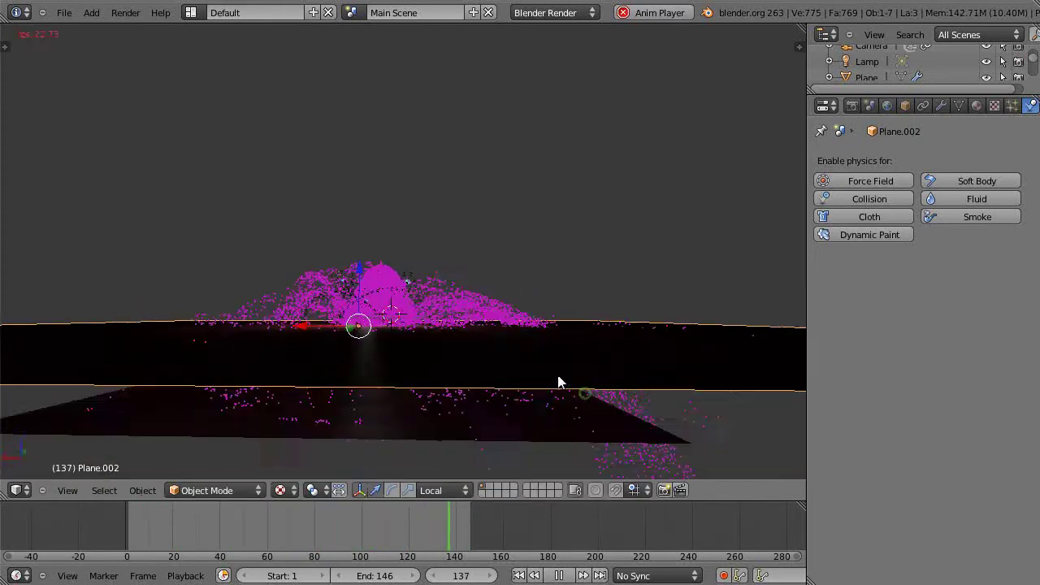
scroll(537, 388, "up", 2)
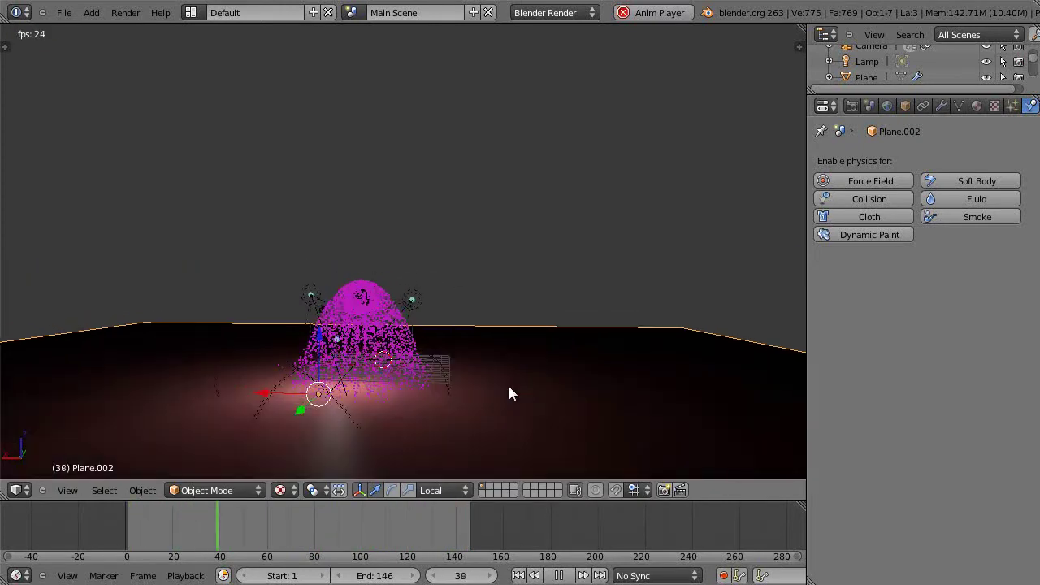